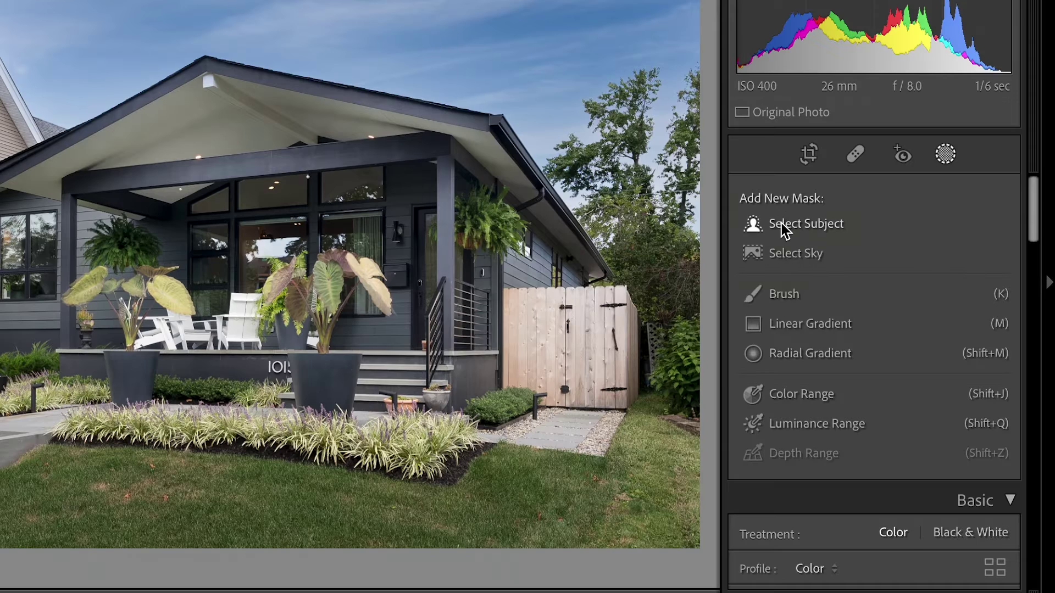
- Create a new mask that selects the sky above the houses
left_click(787, 253)
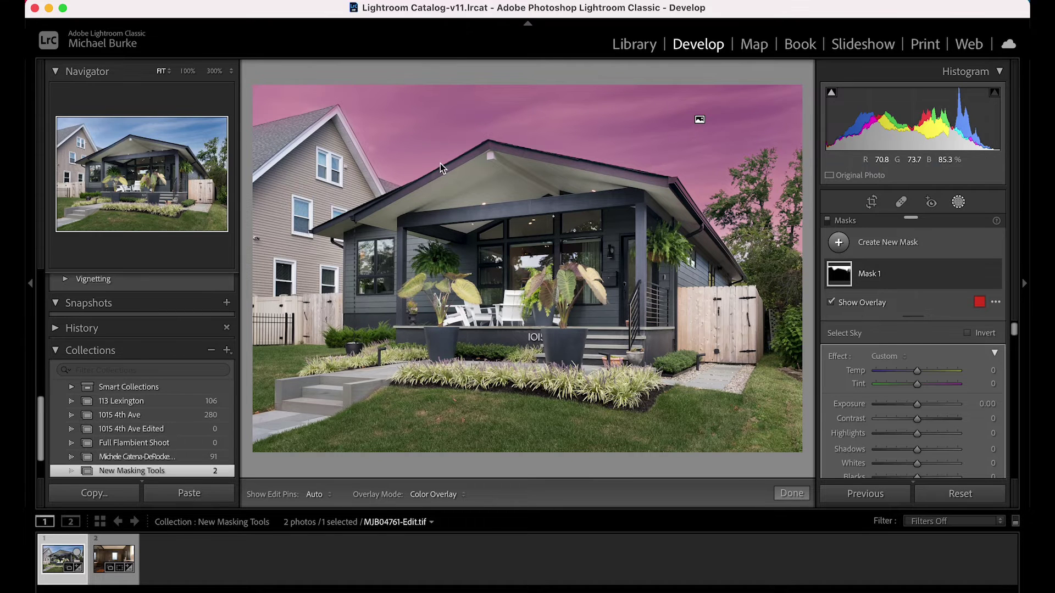
key("z")
left_click_drag(406, 133, 591, 253)
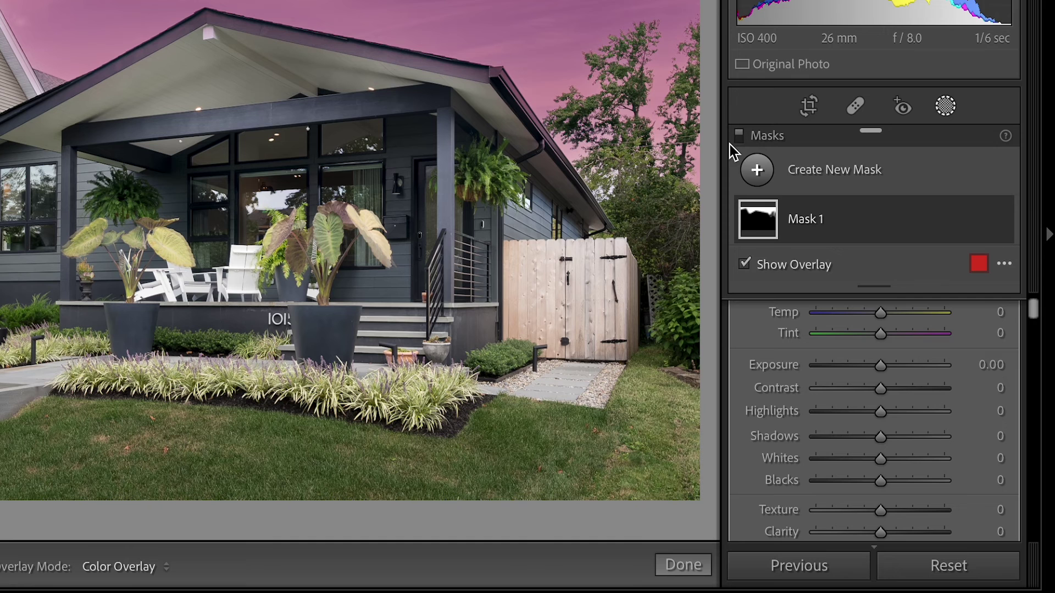
- Add a subtracting brush to the sky mask, with Auto Mask turned off
left_click(770, 219)
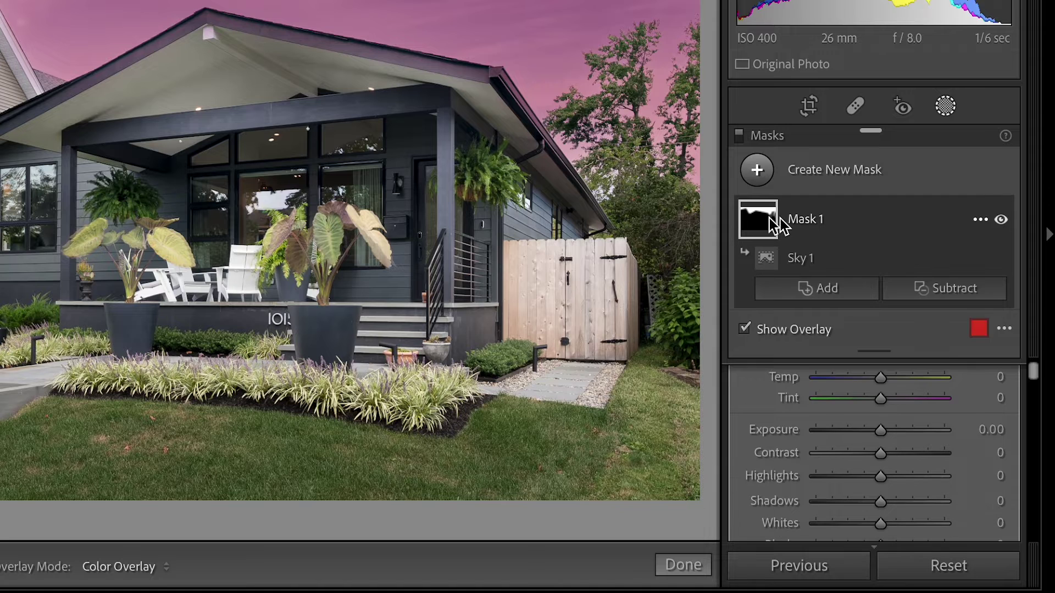
left_click(925, 290)
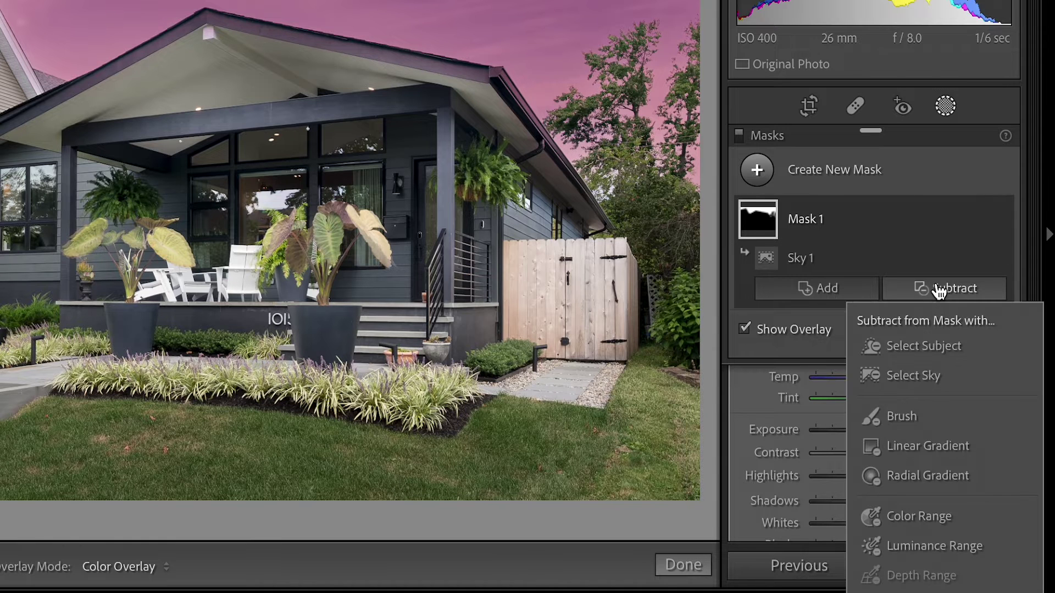
left_click(902, 419)
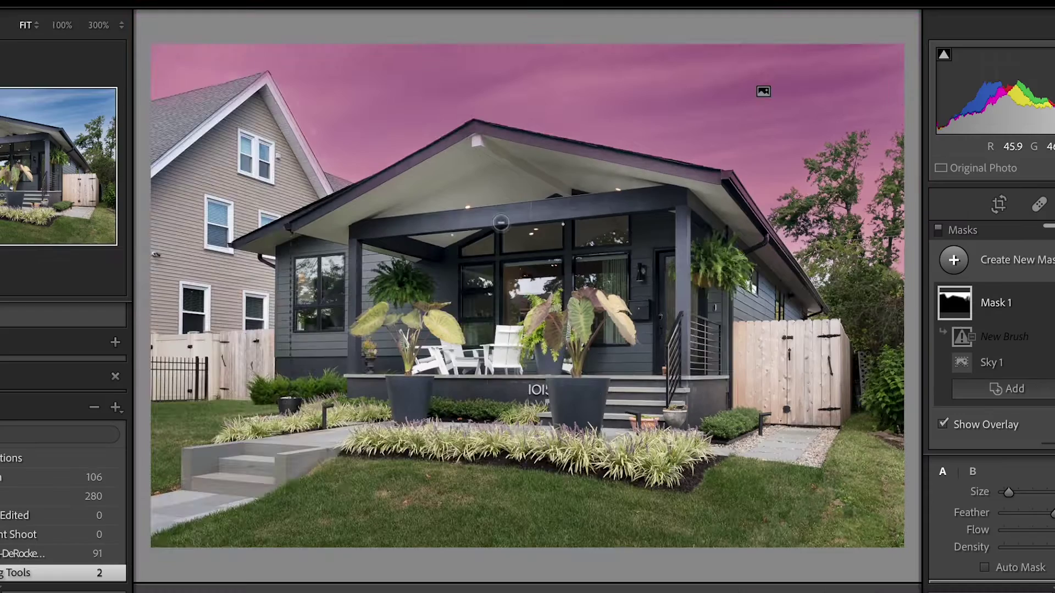
- Brush the sky mask off the main house's roof fascia, along both slopes of the gable and the side eave
key("z")
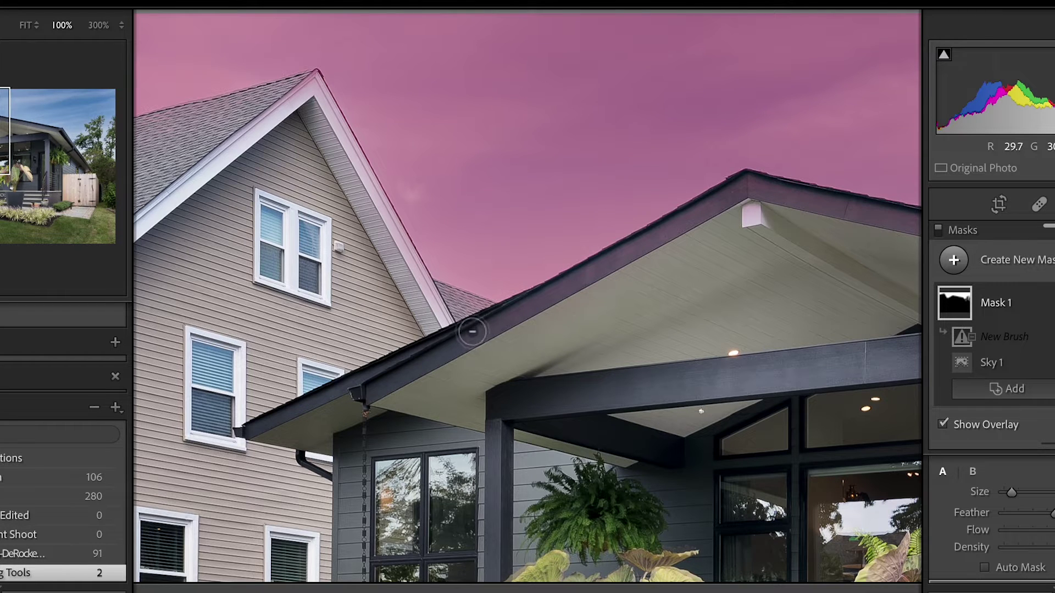
left_click(475, 335)
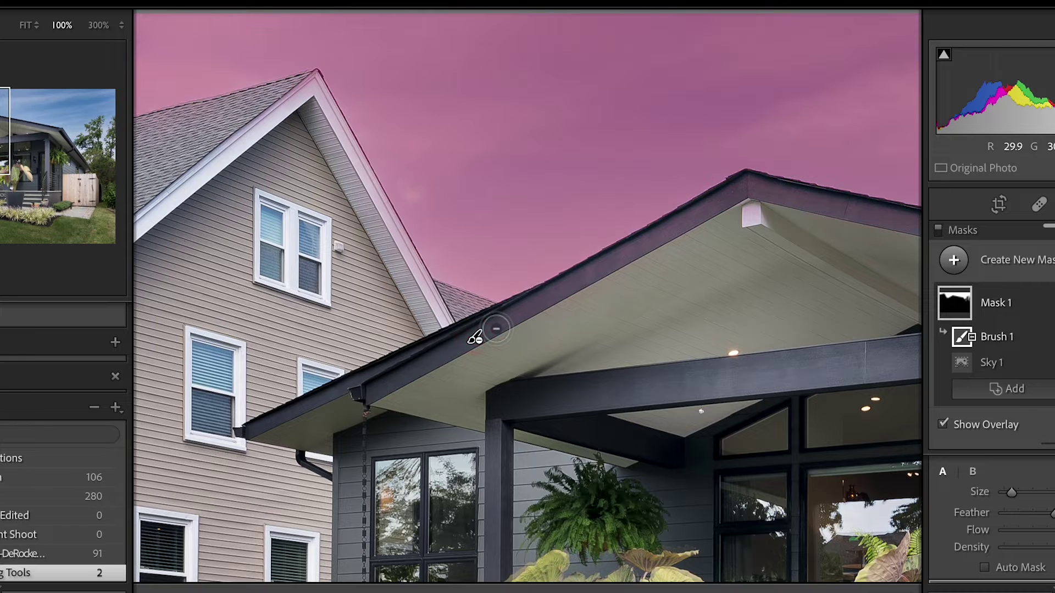
left_click_drag(747, 192, 746, 188)
mouse_move(742, 263)
left_mouse_down()
mouse_move(445, 271)
mouse_move(384, 256)
left_mouse_up()
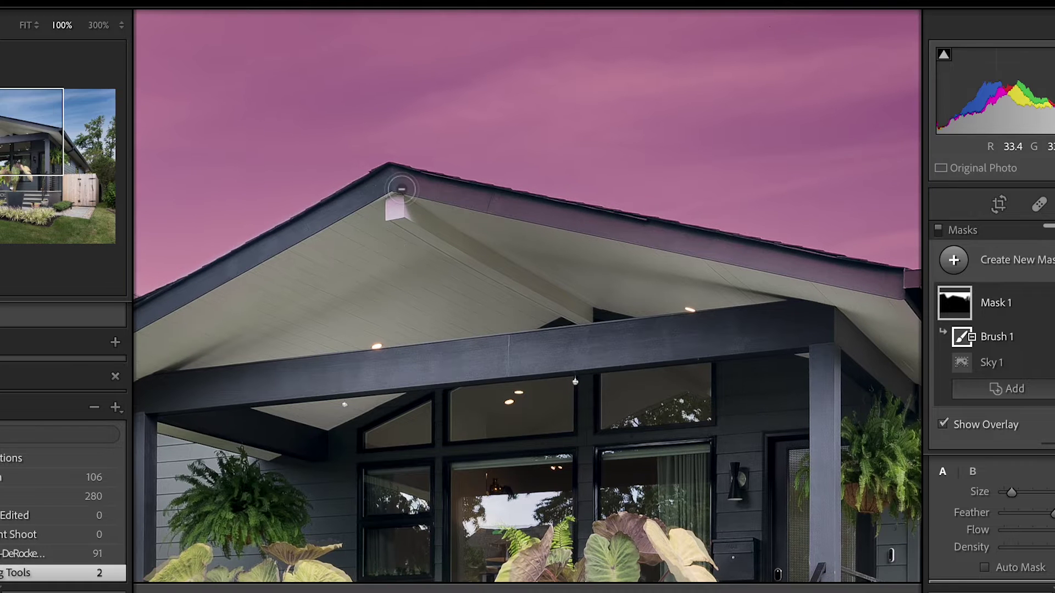
left_click_drag(503, 249, 285, 236)
left_click(677, 274, "shift")
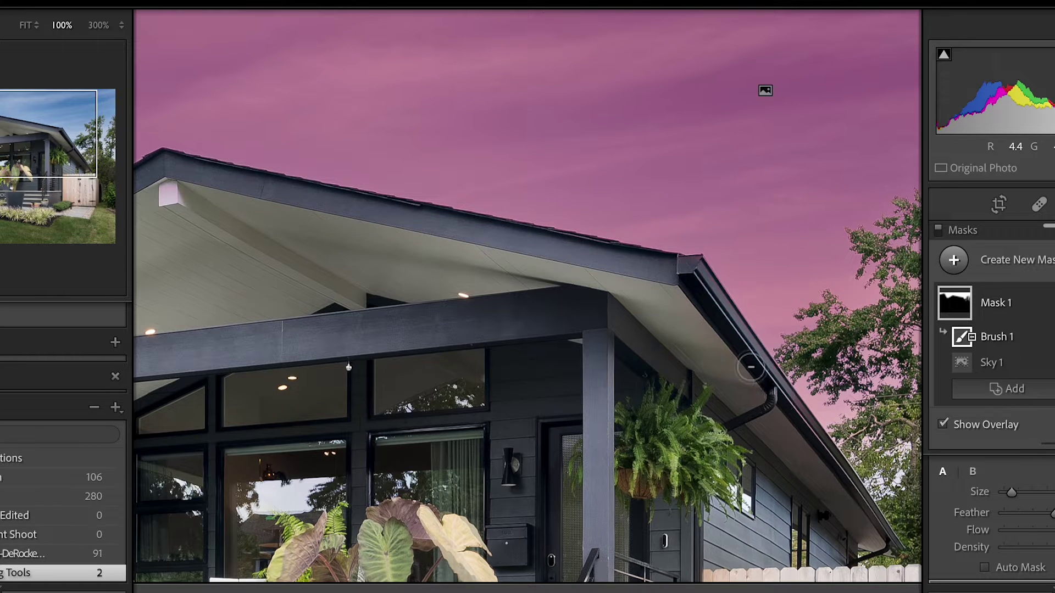
left_click_drag(578, 333, 880, 342)
left_click_drag(429, 271, 897, 266)
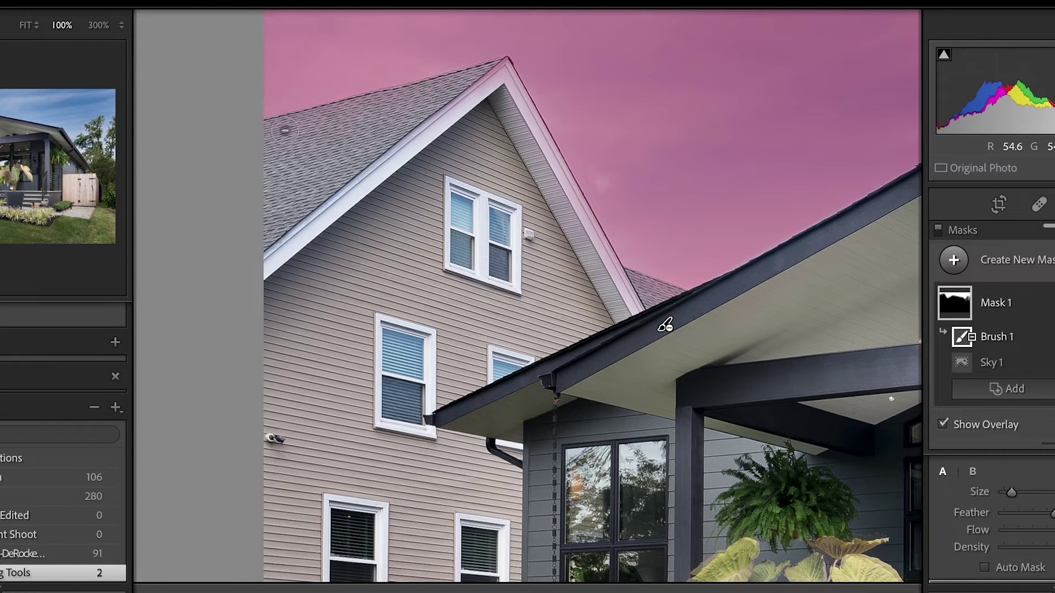
- Brush the sky mask off the neighbouring house's shingled roof, gable trim and the small roof section behind it
mouse_move(484, 79)
left_mouse_down()
mouse_move(385, 99)
mouse_move(490, 81)
mouse_move(347, 152)
mouse_move(275, 155)
left_mouse_up()
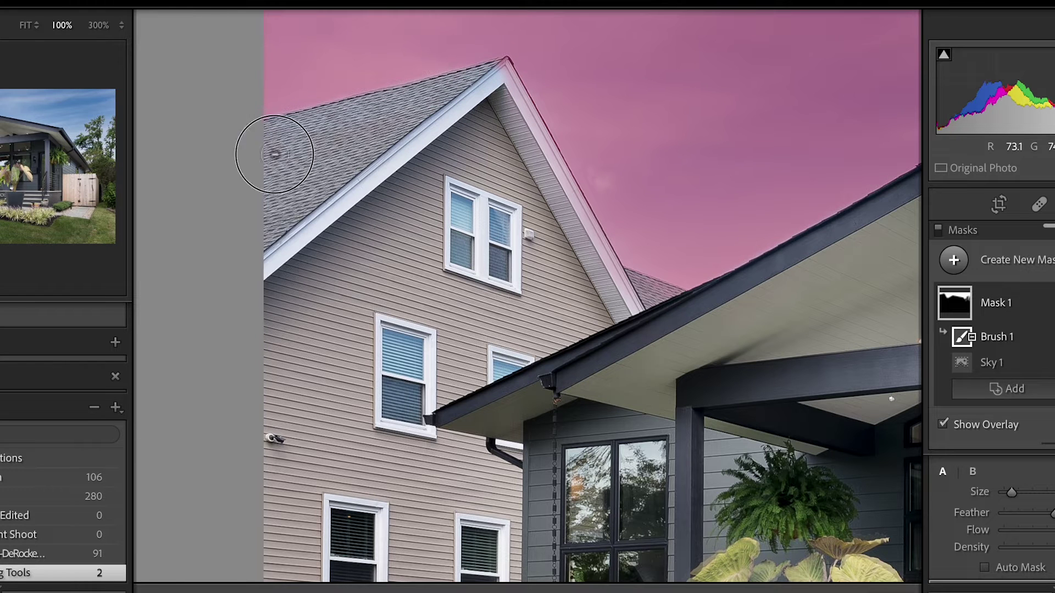
left_click_drag(487, 171, 377, 177)
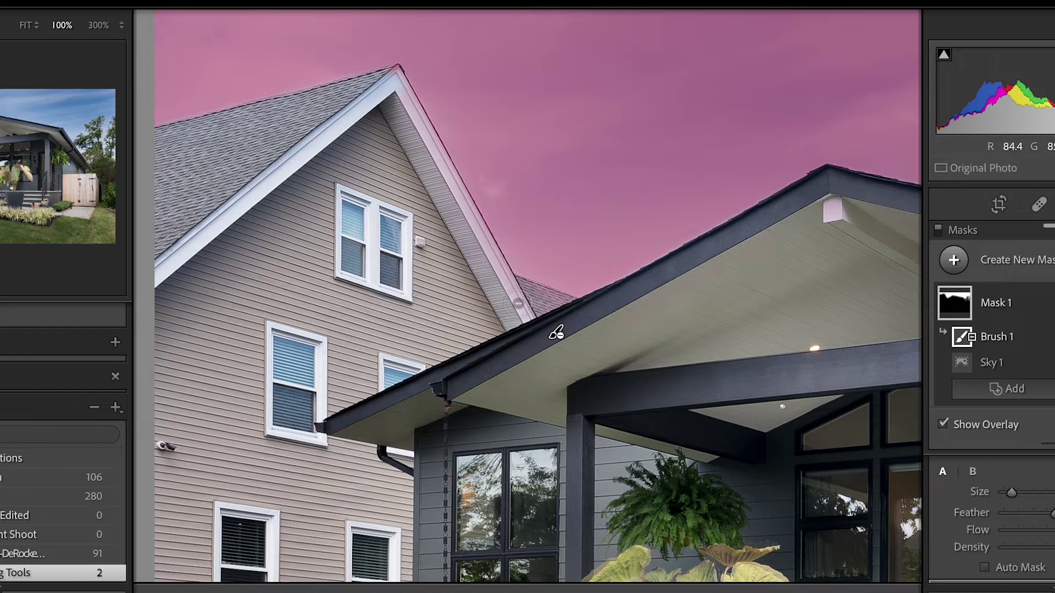
left_click_drag(556, 332, 455, 318)
mouse_move(416, 287)
left_mouse_down()
mouse_move(472, 296)
mouse_move(414, 279)
left_mouse_up()
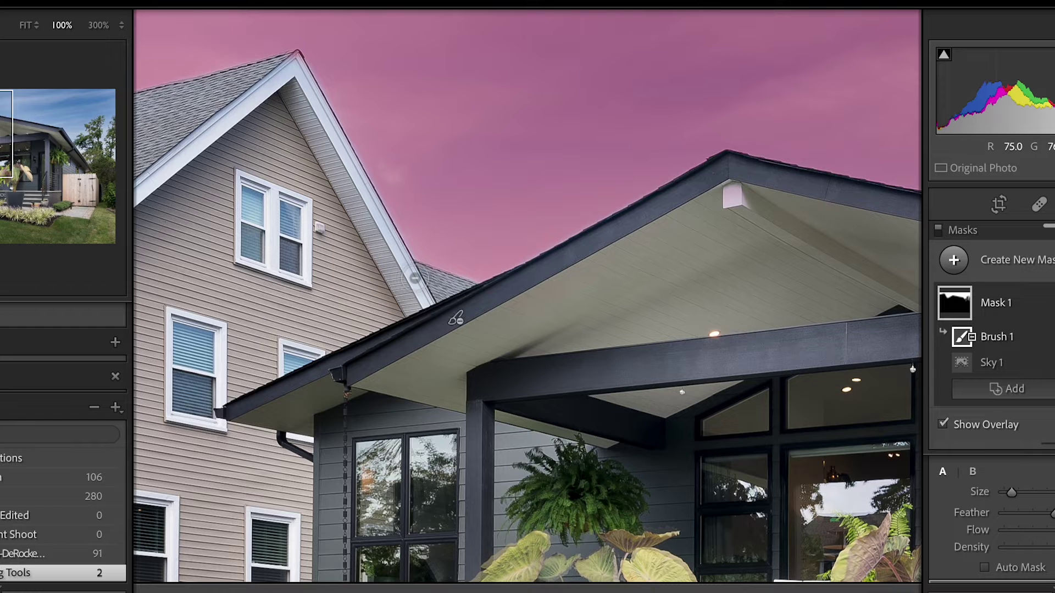
left_click(494, 296)
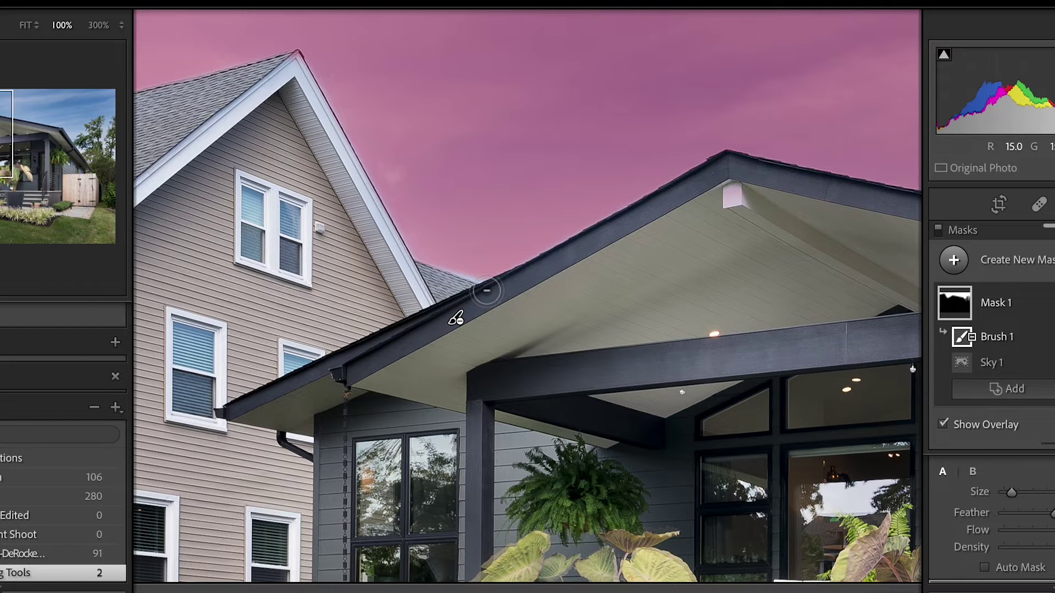
key("super+z")
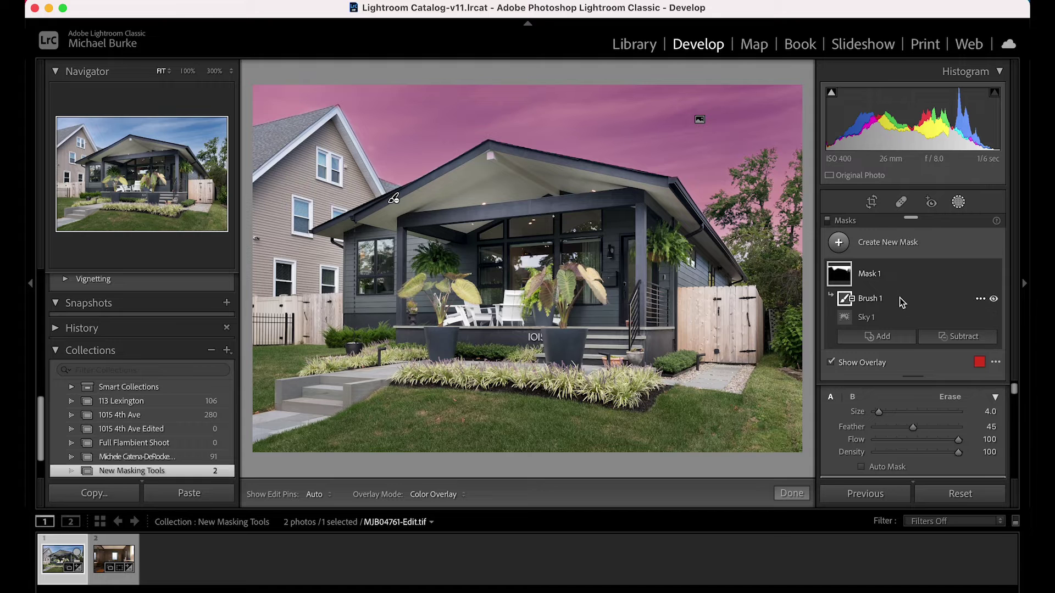
- Raise the sky mask's exposure slightly and set its Clarity to 25 and Dehaze to 16
scroll(938, 429, "down", 5)
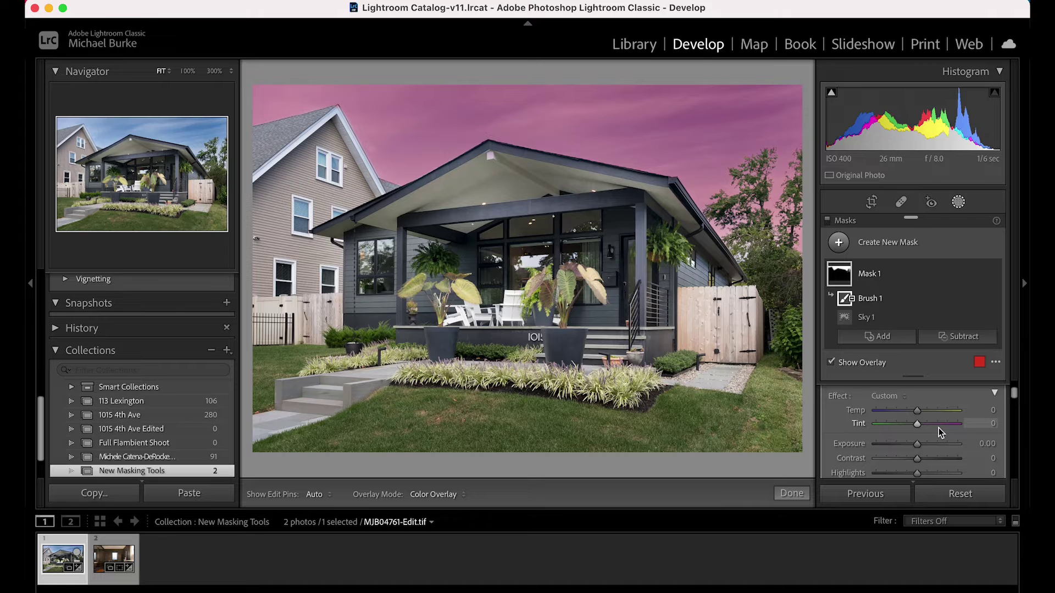
left_click_drag(916, 444, 920, 448)
scroll(920, 448, "down", 10)
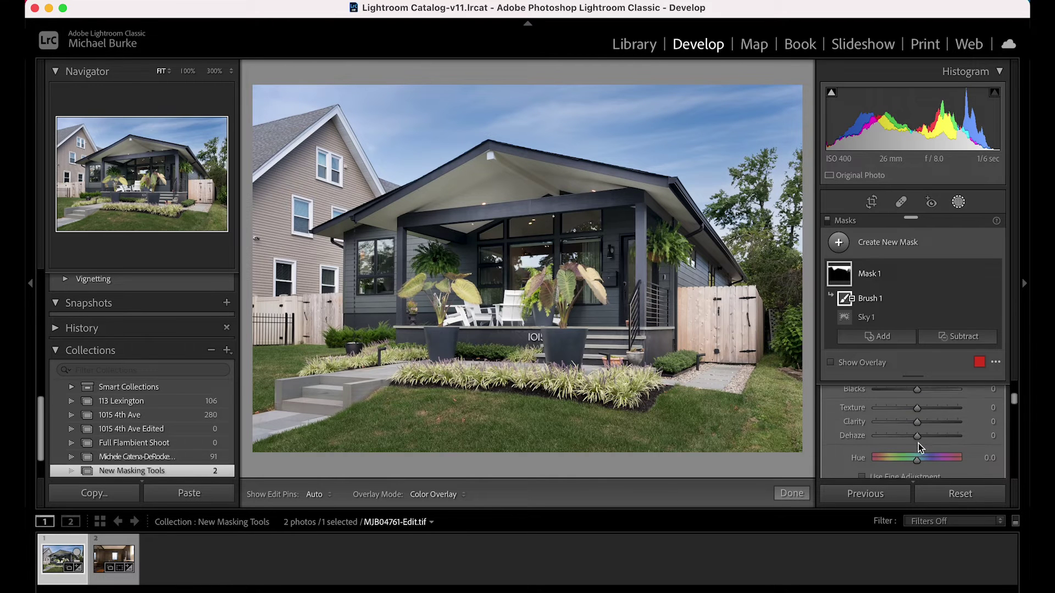
scroll(916, 442, "down", 1)
left_click_drag(917, 426, 930, 450)
scroll(922, 429, "up", 1)
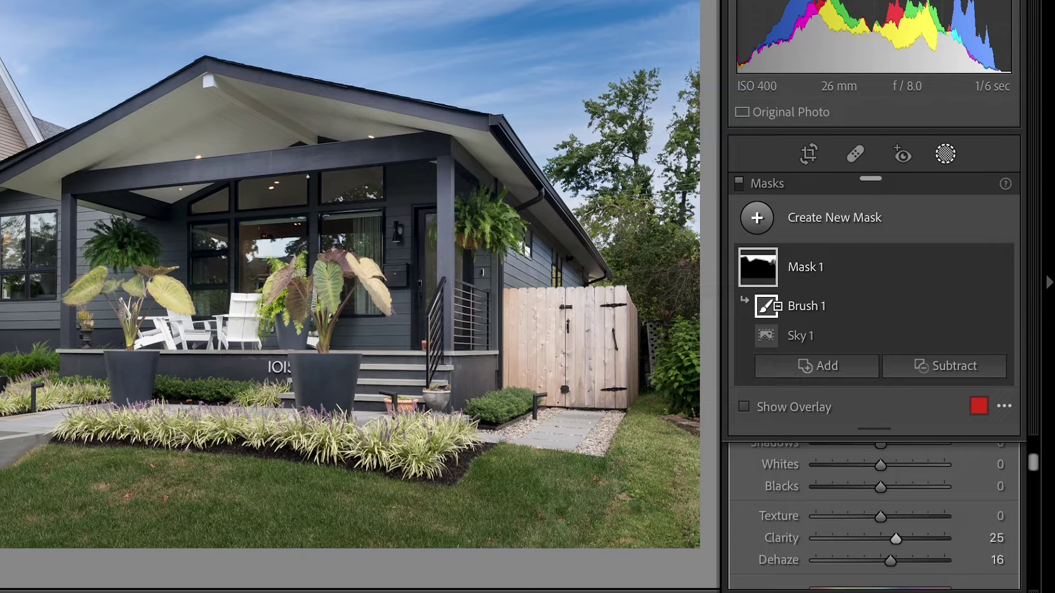
- Create a second mask with Select Subject for the main house and add a subtracting brush to it
left_click(756, 219)
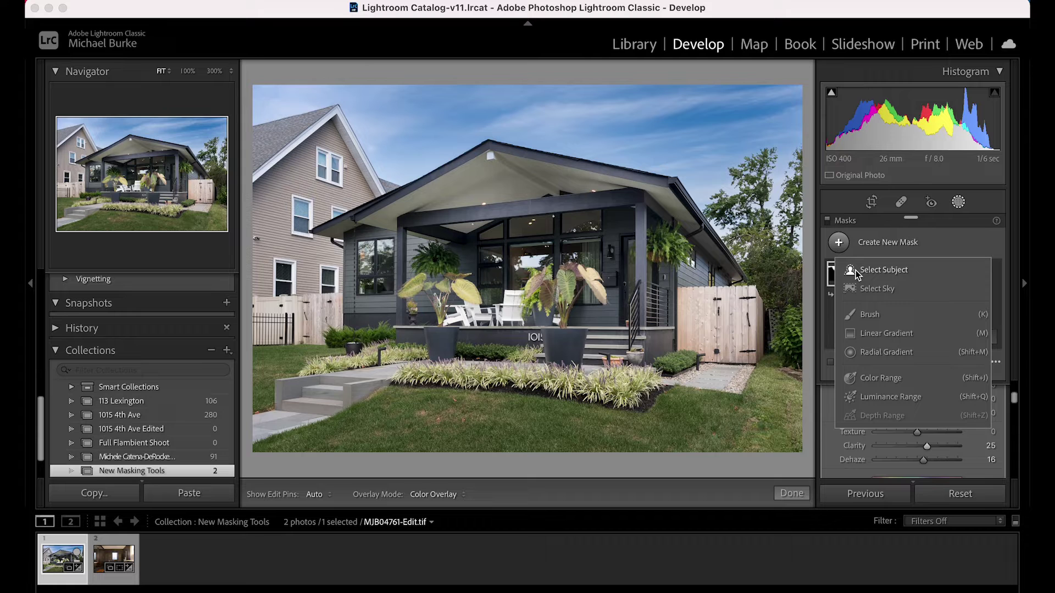
left_click(854, 271)
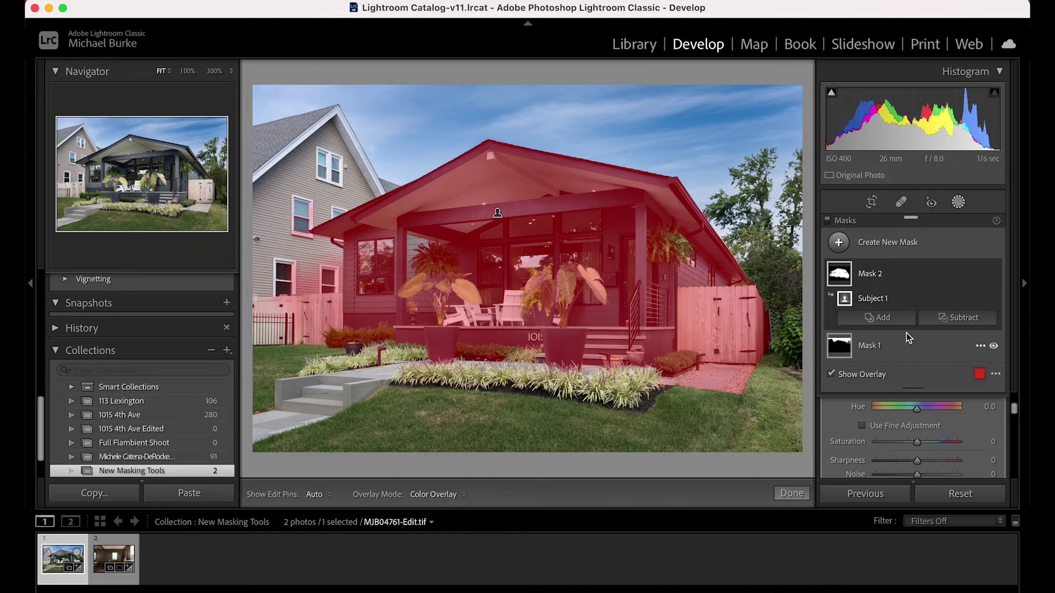
left_click(958, 317)
left_click(930, 398)
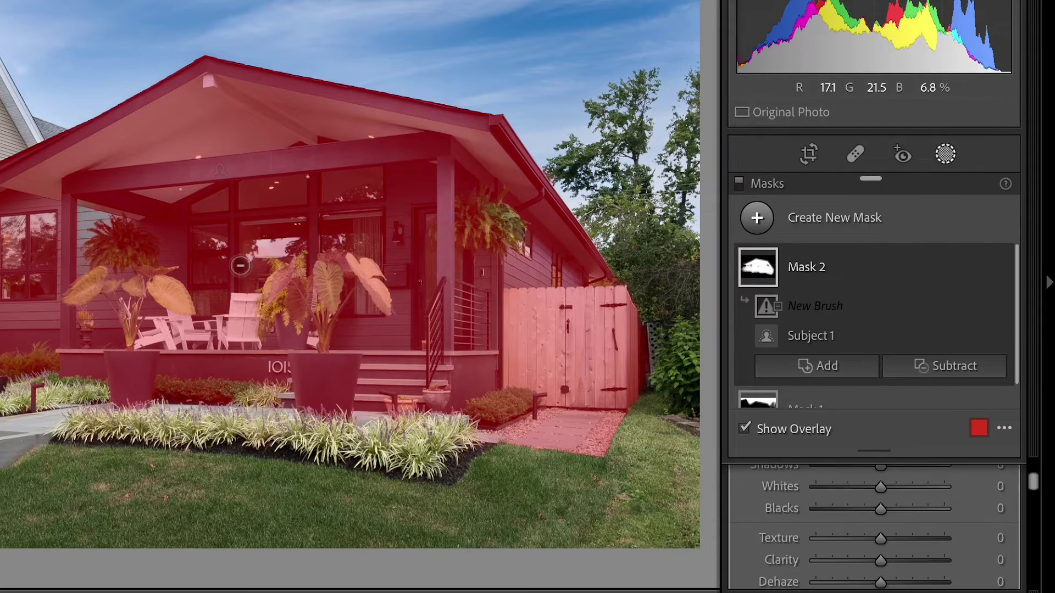
- Brush the neighbouring house, both wooden fences and the stone side path out of the subject mask
scroll(240, 265, "up", 5)
mouse_move(155, 310)
left_mouse_down()
mouse_move(170, 329)
mouse_move(65, 349)
left_mouse_up()
mouse_move(175, 400)
left_mouse_down()
mouse_move(226, 348)
mouse_move(214, 313)
mouse_move(193, 305)
left_mouse_up()
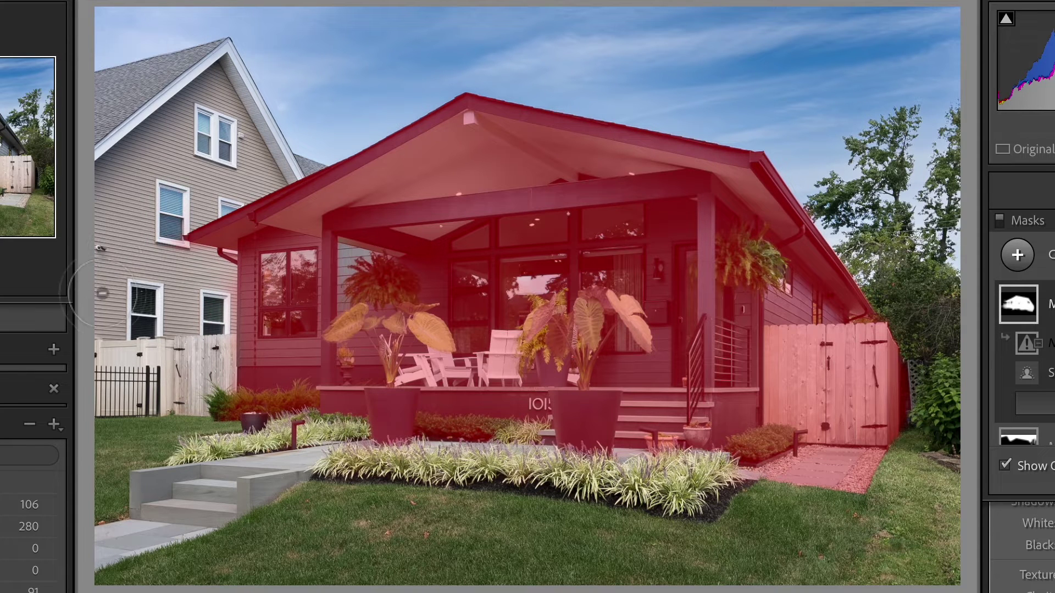
mouse_move(777, 496)
left_mouse_down()
mouse_move(811, 468)
mouse_move(796, 442)
mouse_move(805, 366)
mouse_move(882, 370)
mouse_move(867, 463)
mouse_move(840, 399)
left_mouse_up()
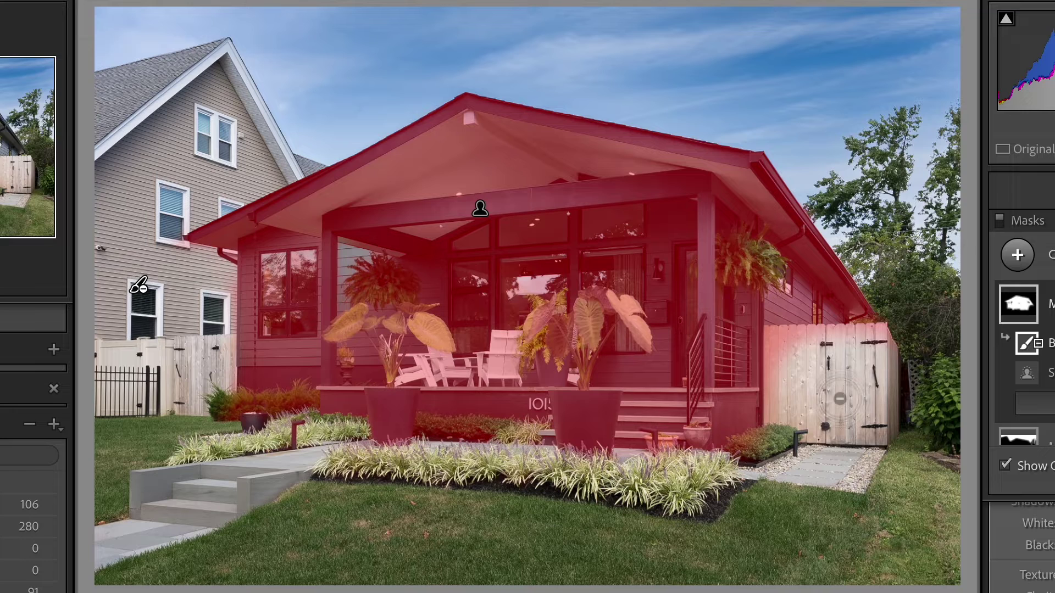
mouse_move(817, 341)
left_mouse_down()
mouse_move(891, 336)
mouse_move(886, 408)
mouse_move(847, 391)
mouse_move(779, 332)
mouse_move(787, 381)
left_mouse_up()
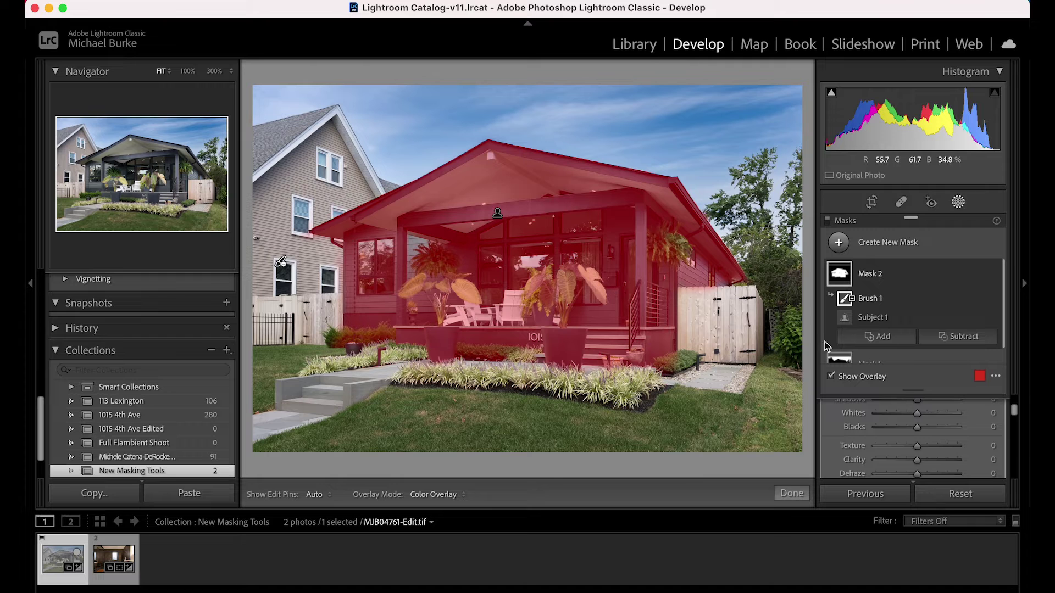
- Set the house mask's Exposure to 0.48, Shadows to 17 and Clarity to 30
scroll(922, 469, "up", 3)
scroll(920, 445, "up", 2)
left_click_drag(918, 427, 922, 430)
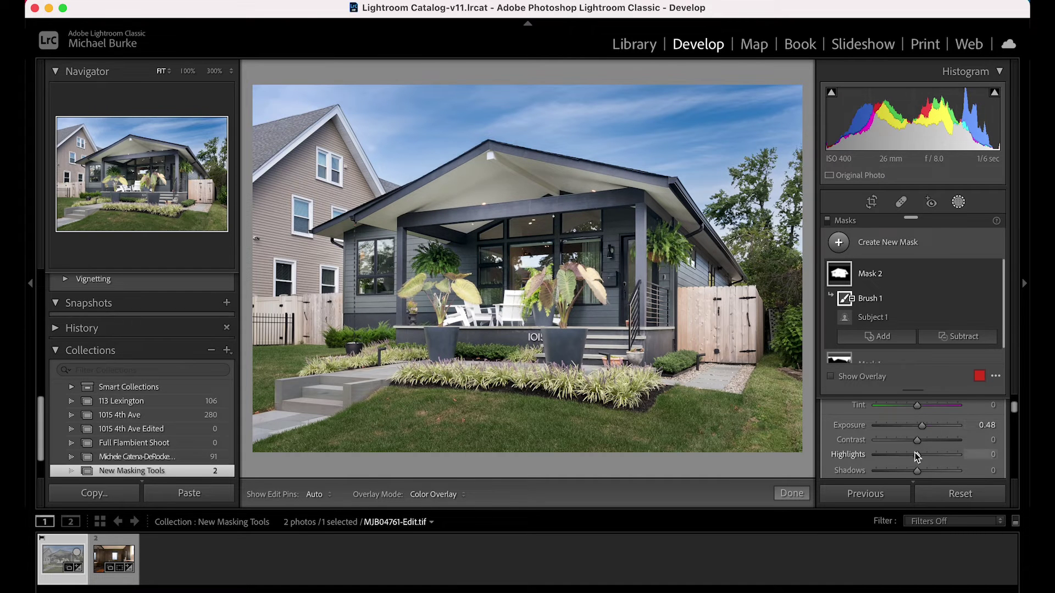
left_click_drag(917, 470, 924, 473)
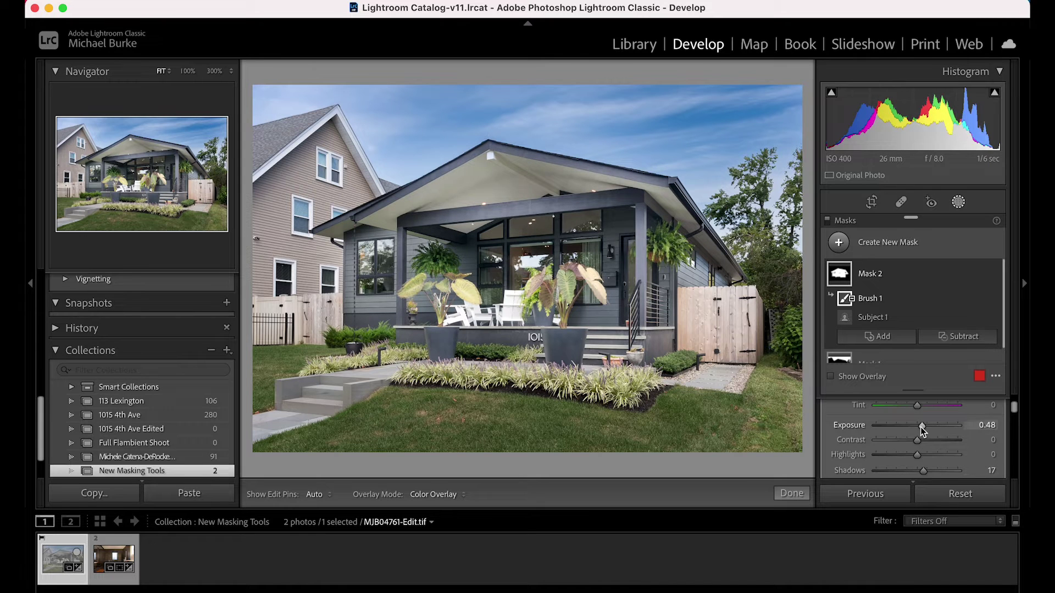
scroll(921, 431, "down", 5)
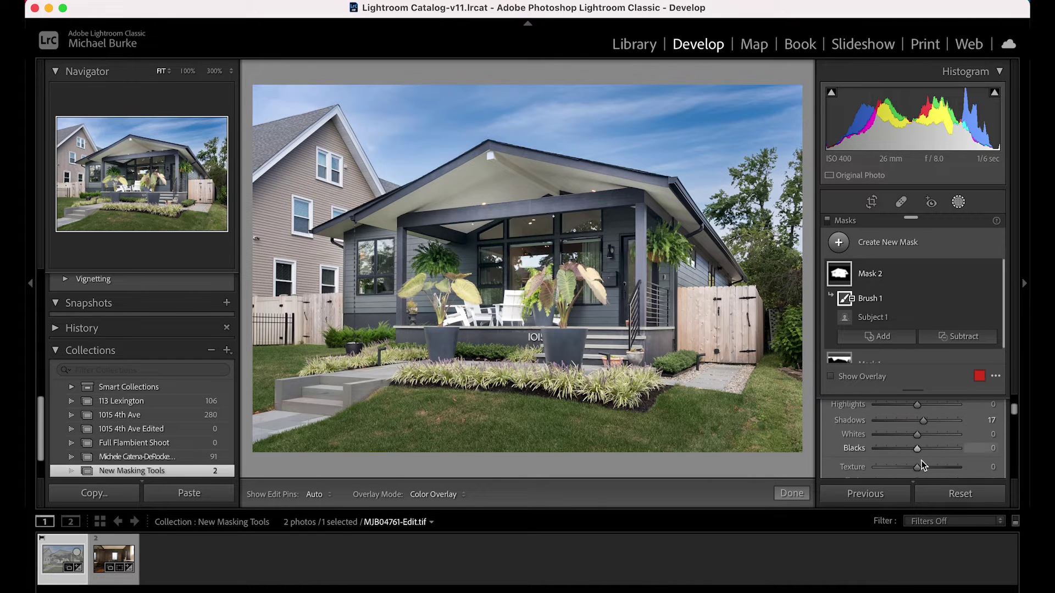
left_click_drag(918, 456, 931, 457)
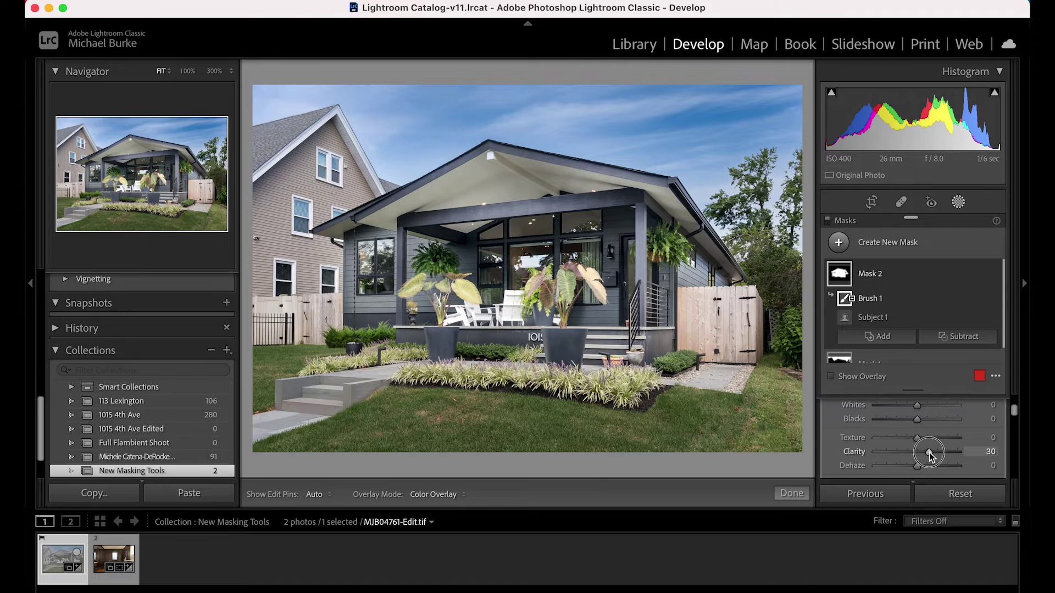